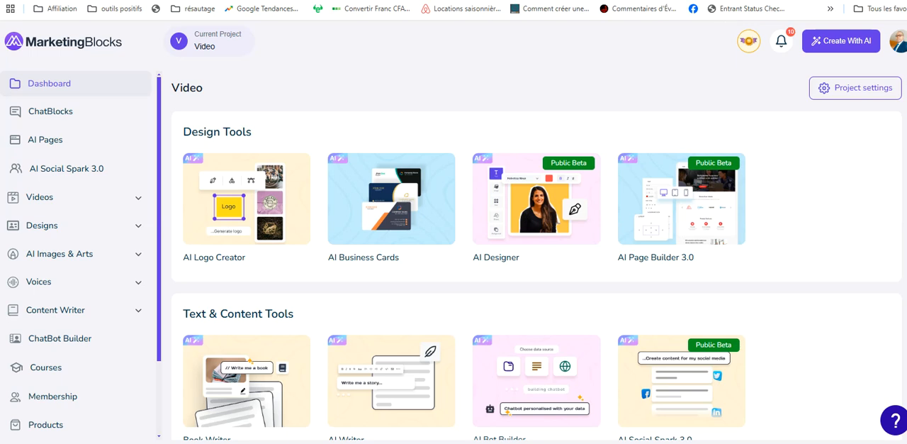
Step: Open the AI Voiceovers tool from the Video & Audio Tools and start a new voiceover
scroll(537, 255, down, 3)
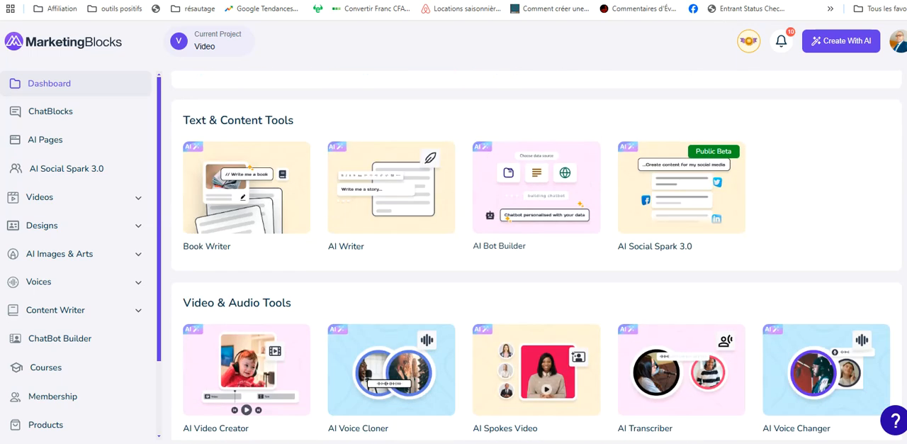
scroll(536, 255, down, 2)
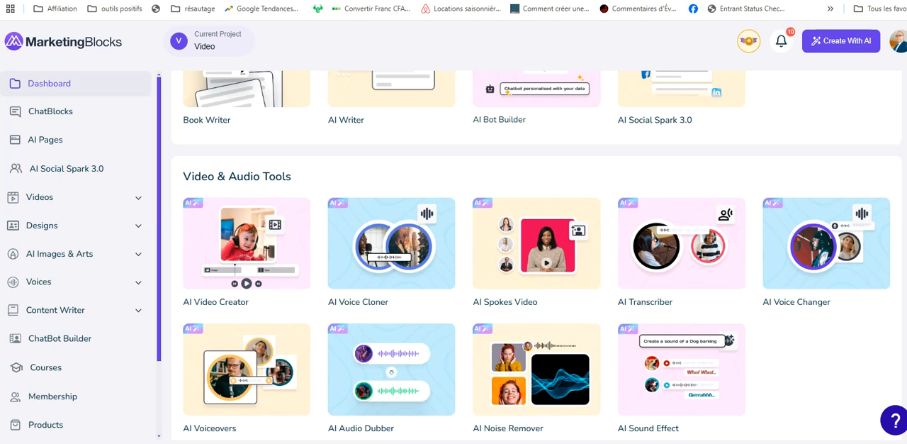
scroll(532, 255, down, 1)
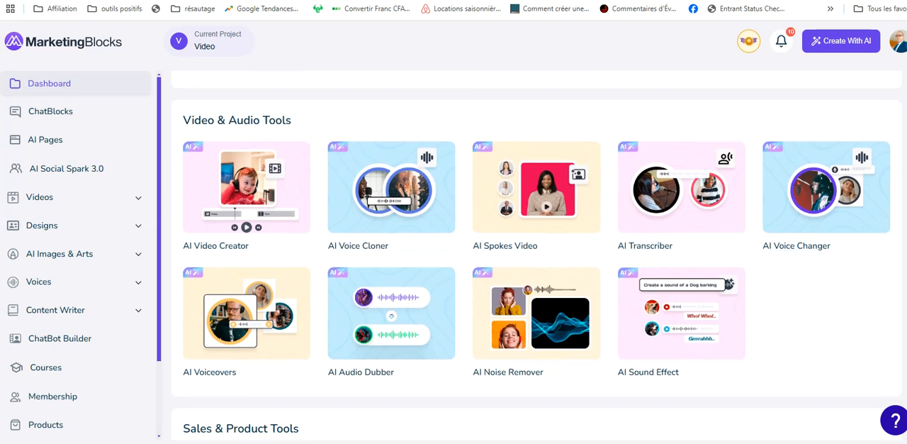
scroll(536, 255, down, 1)
scroll(536, 255, up, 3)
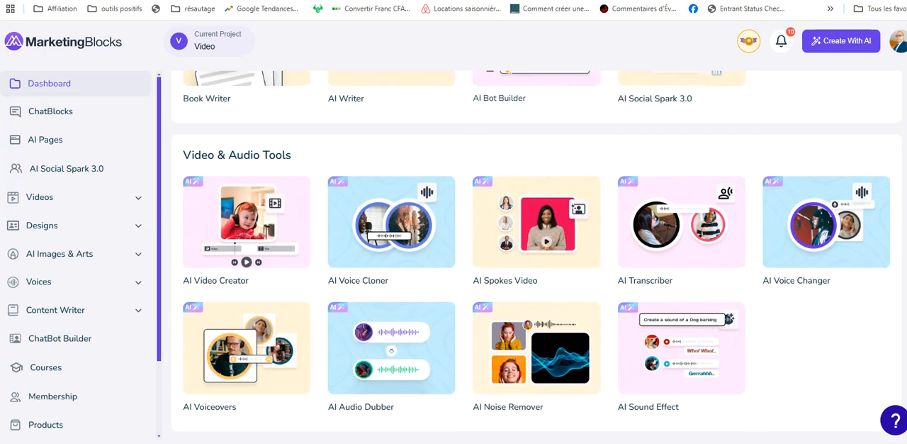
scroll(537, 255, down, 2)
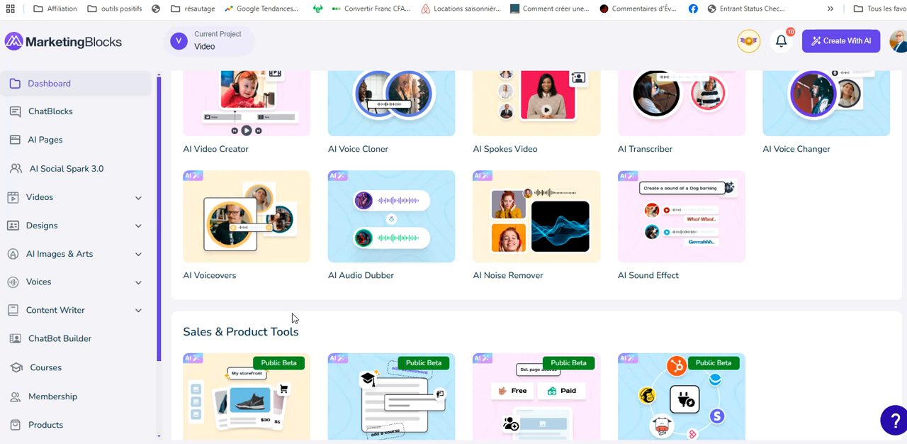
click(237, 236)
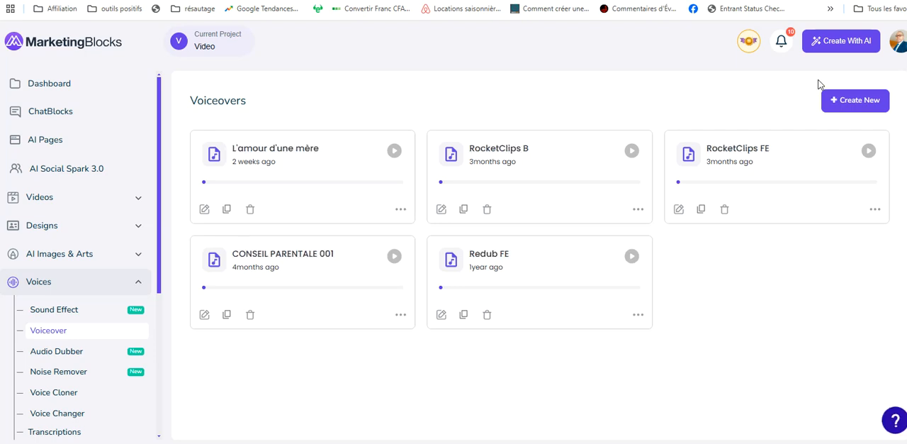
click(845, 102)
click(853, 108)
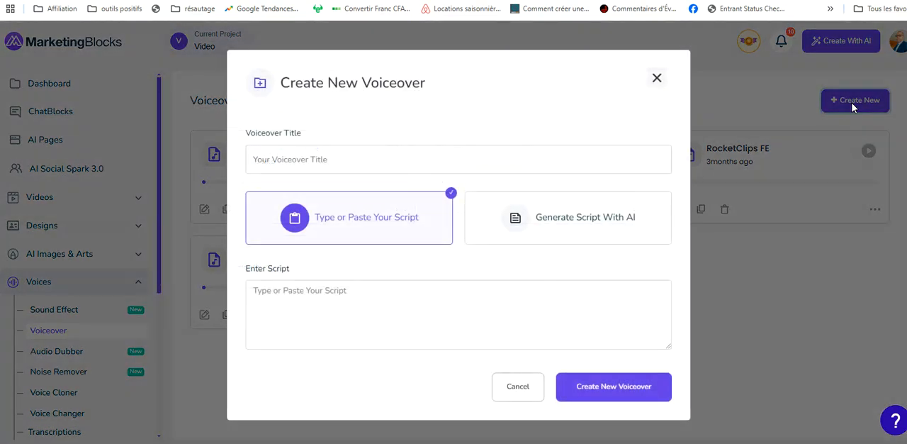
Step: Title the new voiceover "Réaliser une voix off avec Marketingblocks"
click(345, 158)
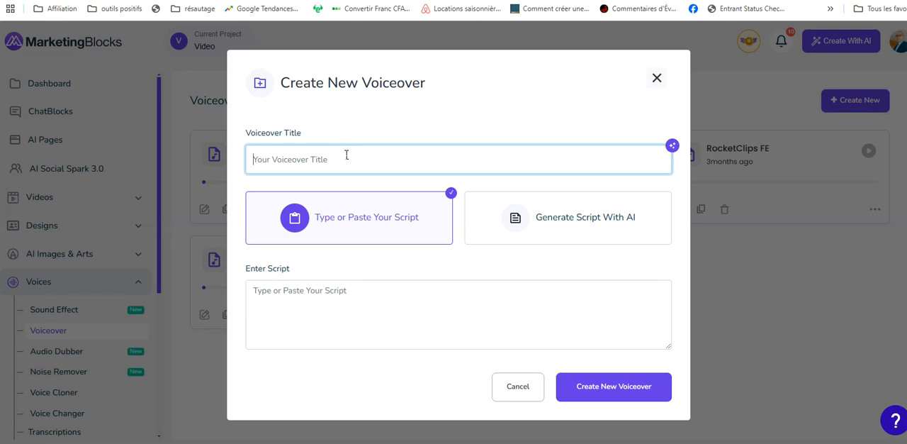
text(Réalis)
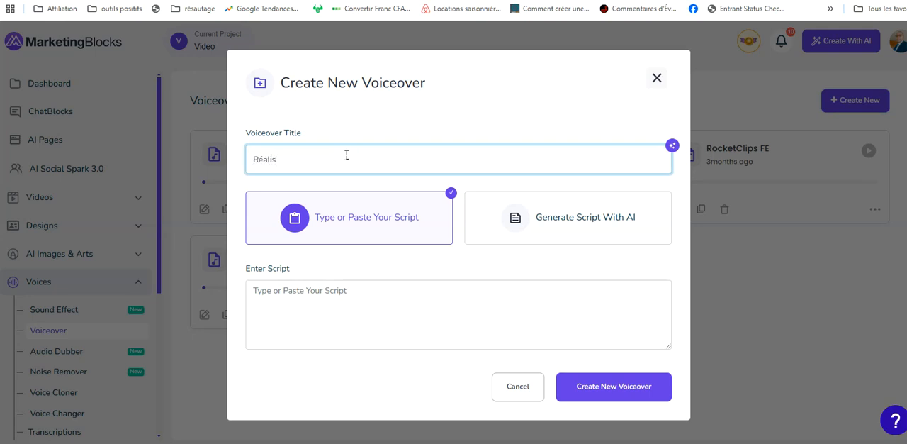
text(er une voix off avec Marketingblocks)
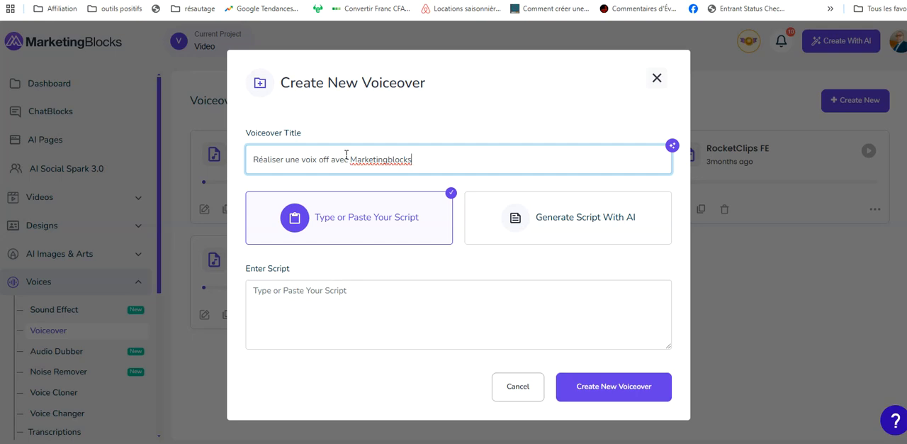
Step: Create the voiceover with an AI-generated script described as "Rédiges-moi un texte qui montre comment créer une voix off avec l'iA"
click(295, 315)
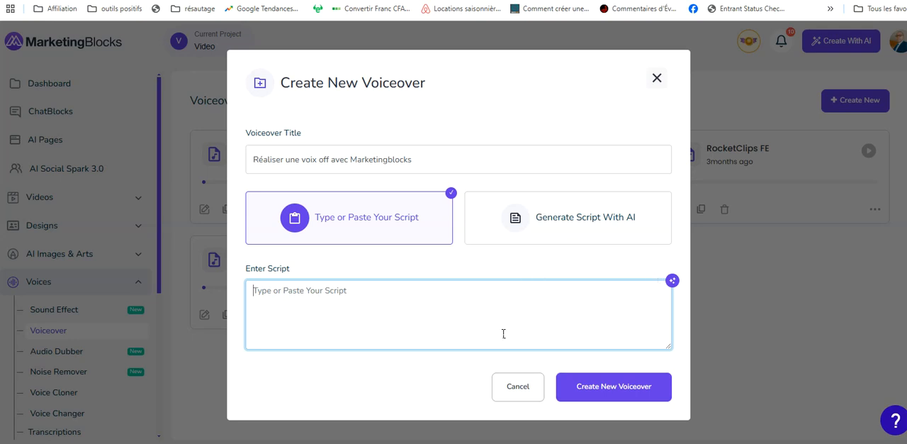
click(587, 223)
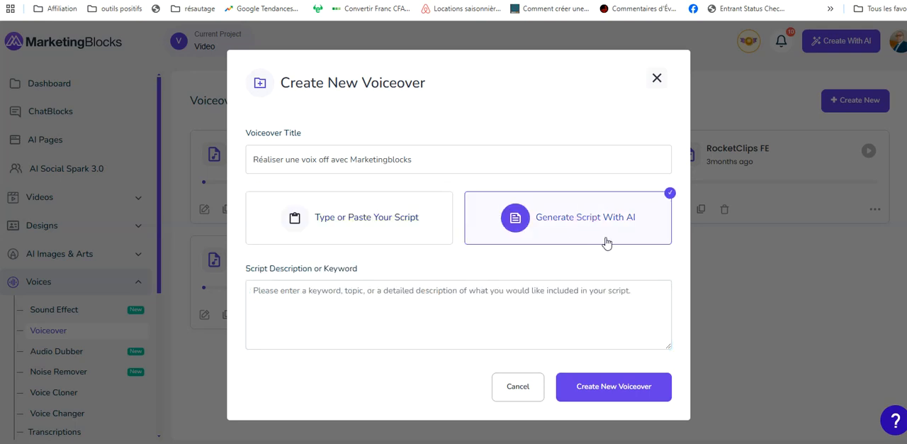
click(359, 299)
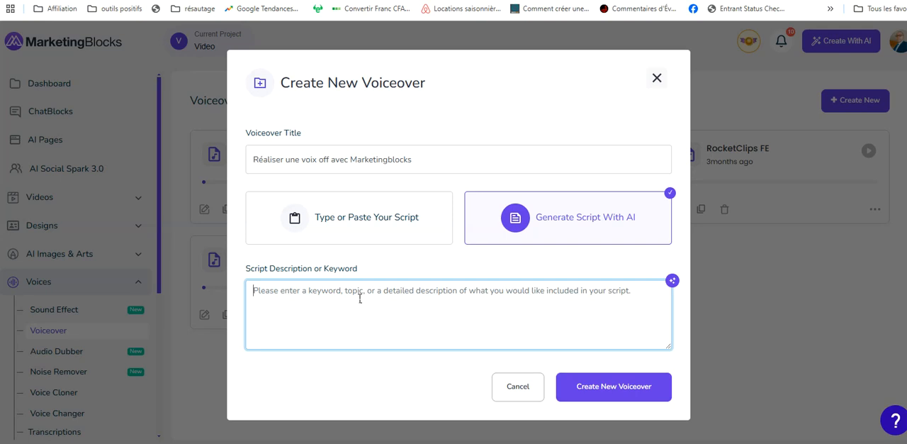
text(Rédiges-moi un texte qui )
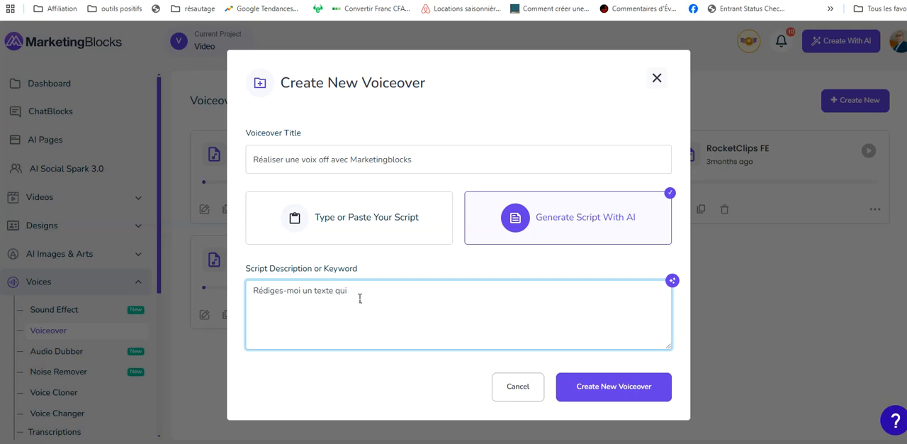
text(montre comment cr)
text(éer un e voix oo)
key(BackSpace)
text(ff avec)
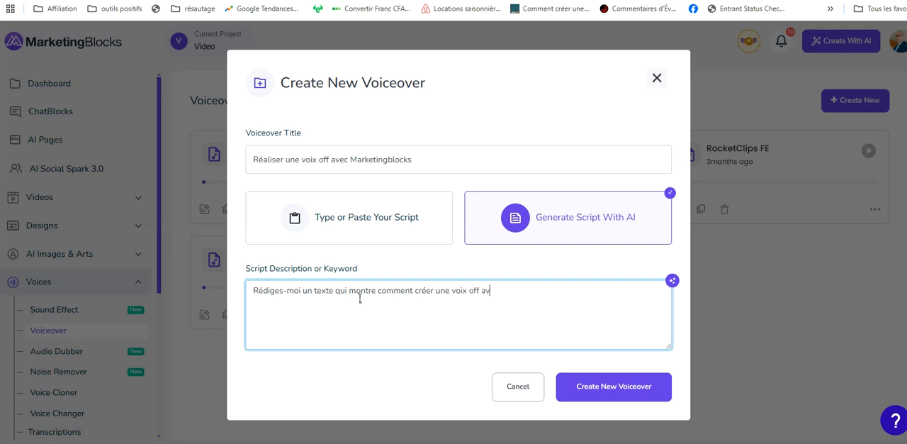
text( ml)
key(BackSpace)
text(l'iA)
click(594, 392)
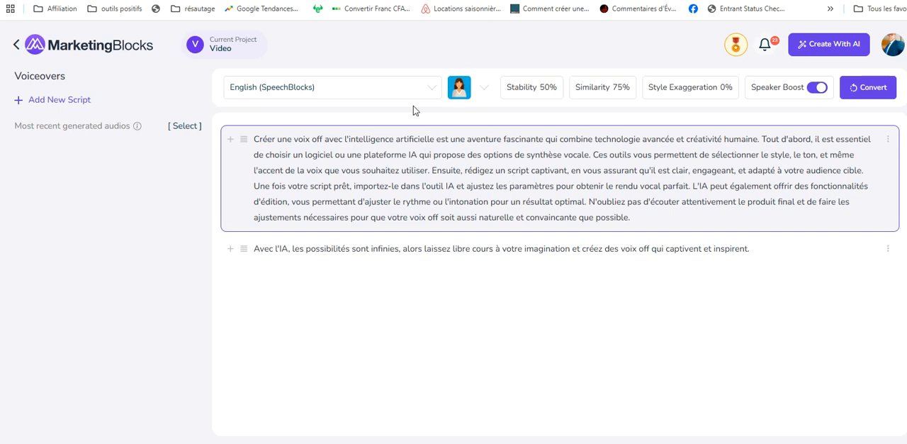
Step: Set the first script paragraph's language to French (France)
click(434, 89)
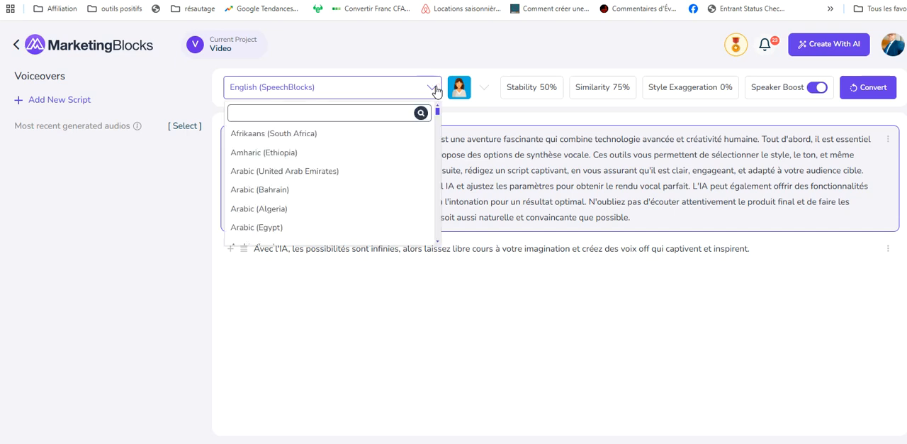
click(366, 117)
text(fr)
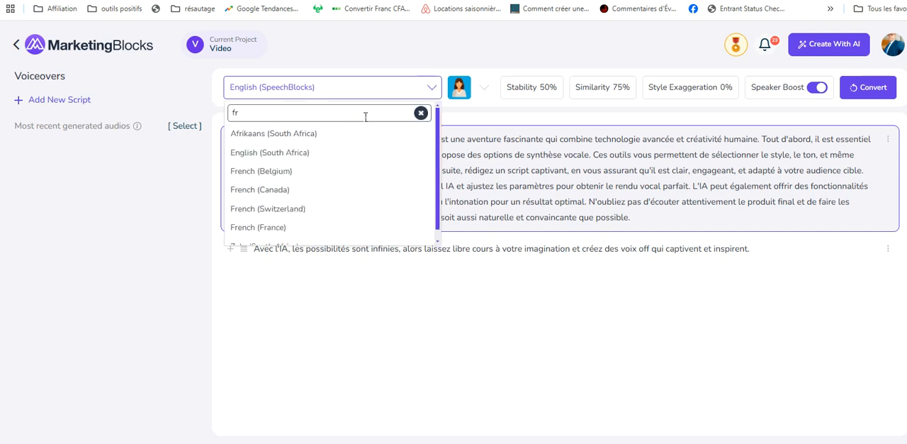
click(266, 227)
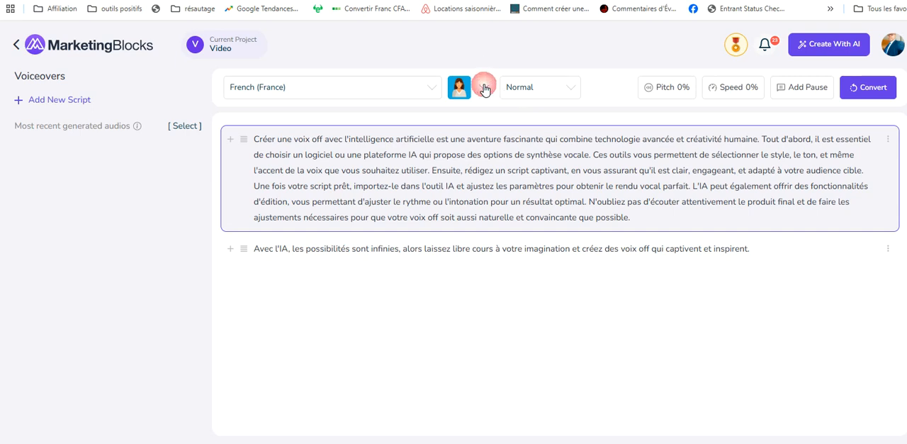
Step: Choose the Henri voice for the first paragraph and convert it to audio
click(484, 87)
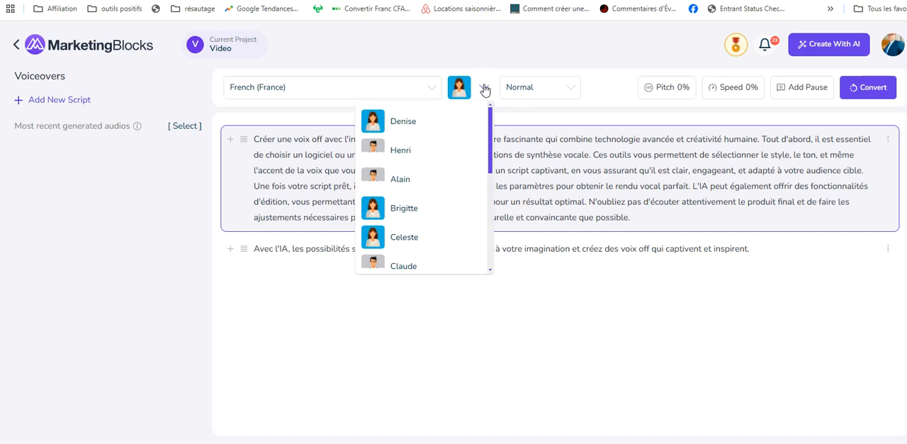
mouse_move(493, 133)
mouse_down()
mouse_move(486, 238)
mouse_move(477, 138)
mouse_up()
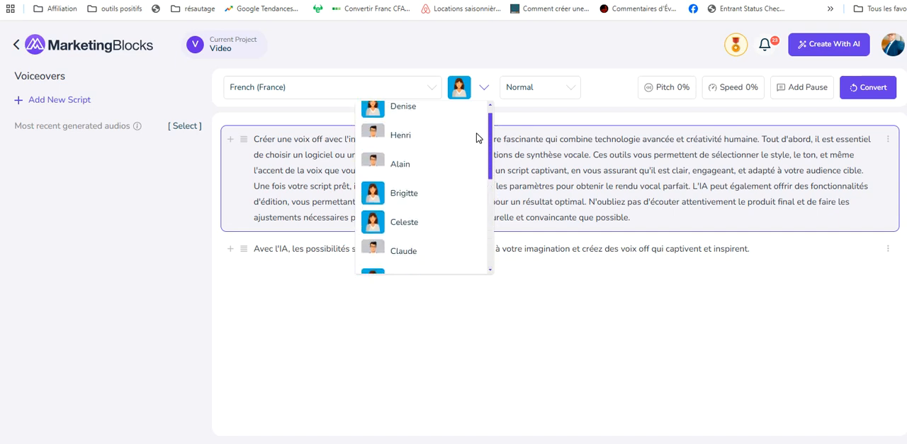
click(401, 137)
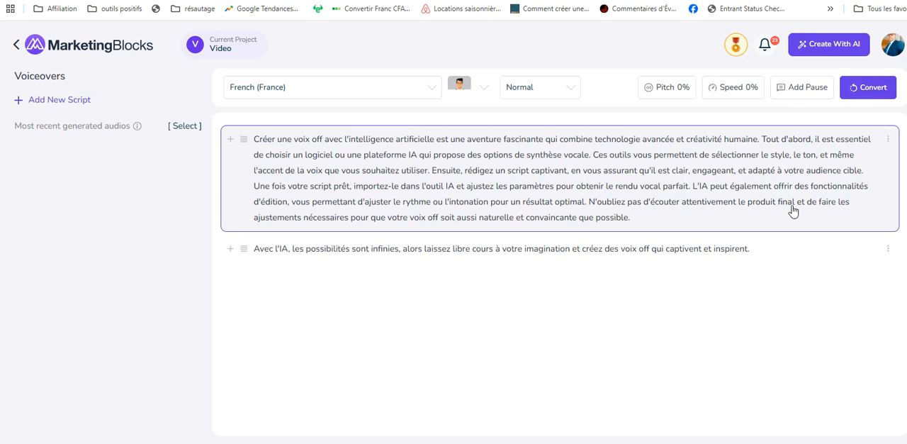
click(867, 92)
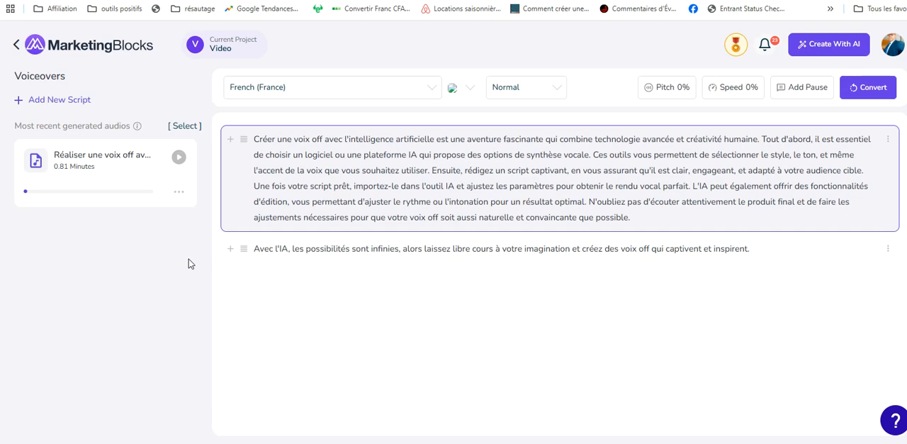
Step: Play the generated audio of the first paragraph and dismiss the live captions overlay
click(178, 157)
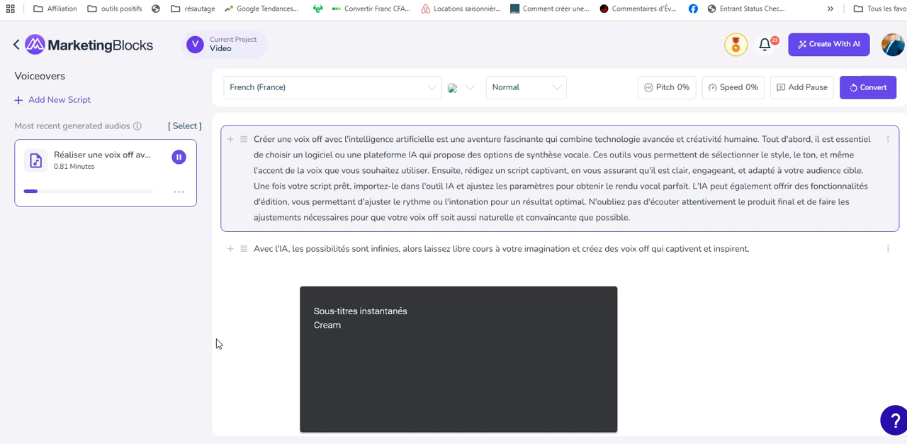
click(607, 297)
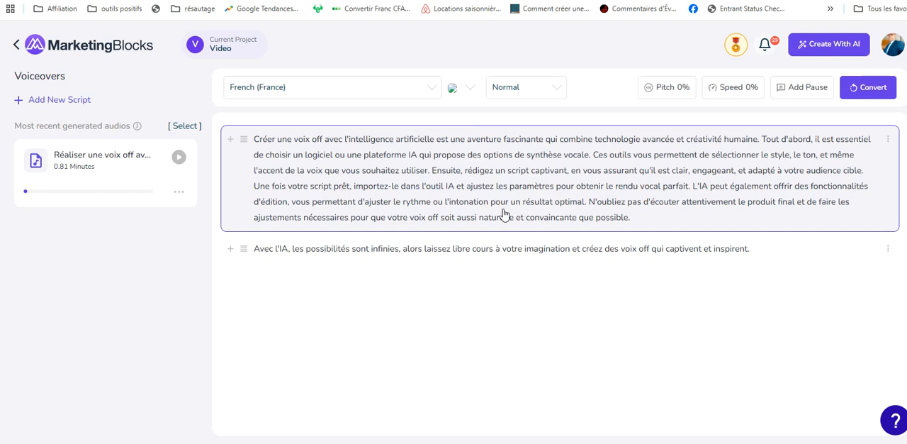
Step: Convert the second script paragraph to audio in French (France) with the Henri voice
click(439, 249)
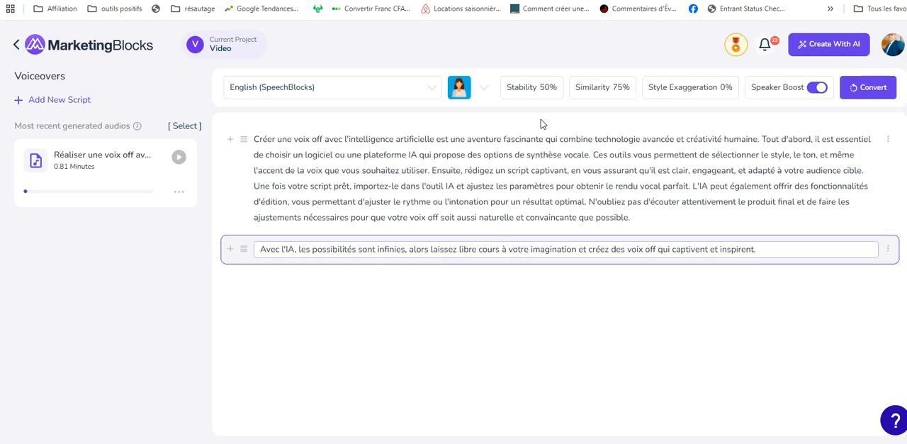
click(430, 88)
text(fr)
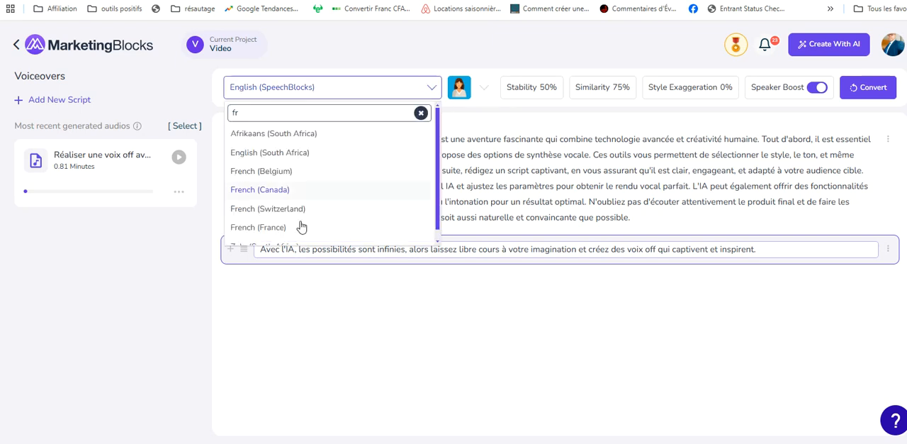
click(275, 230)
click(482, 94)
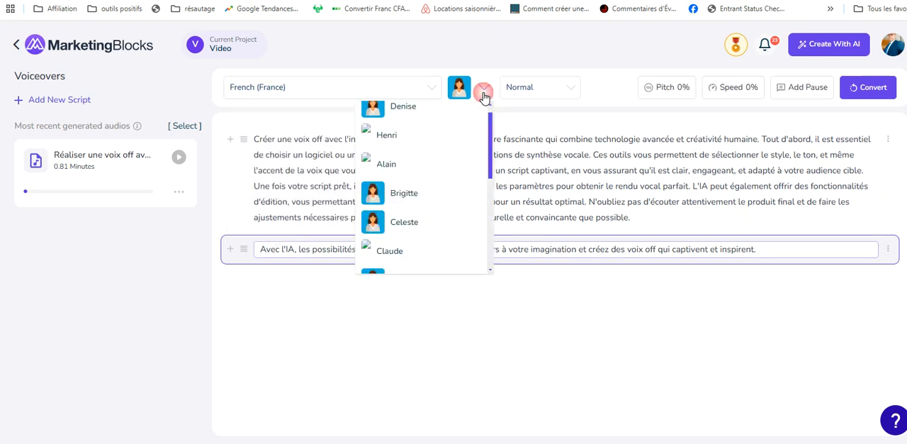
click(394, 139)
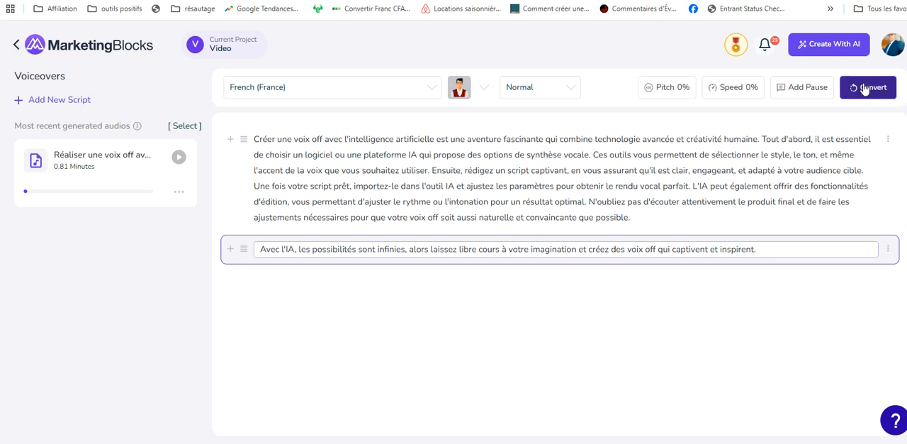
click(869, 87)
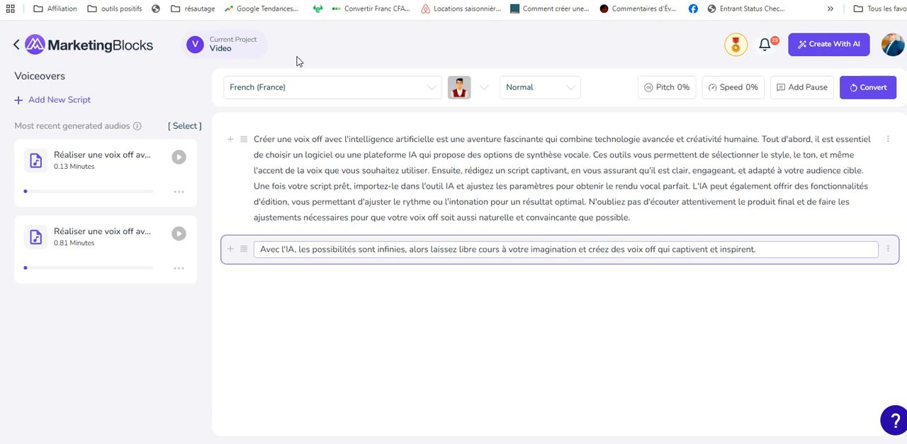
Step: Select all generated audios, then concatenate and download them as one file
click(183, 127)
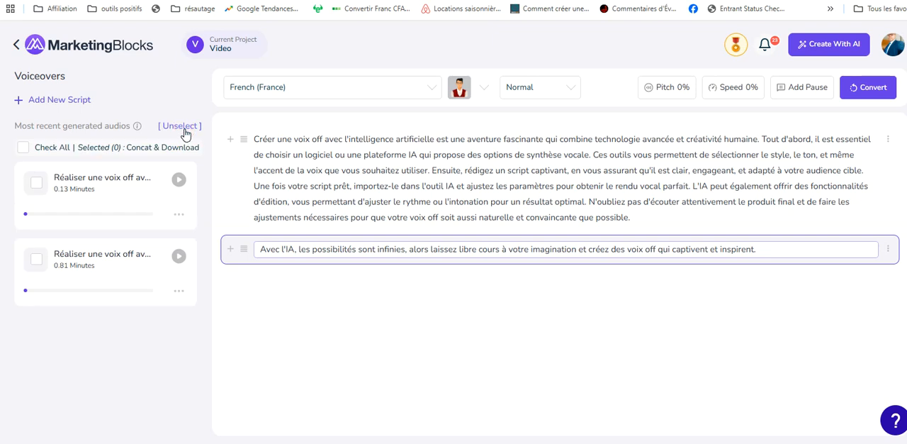
click(24, 148)
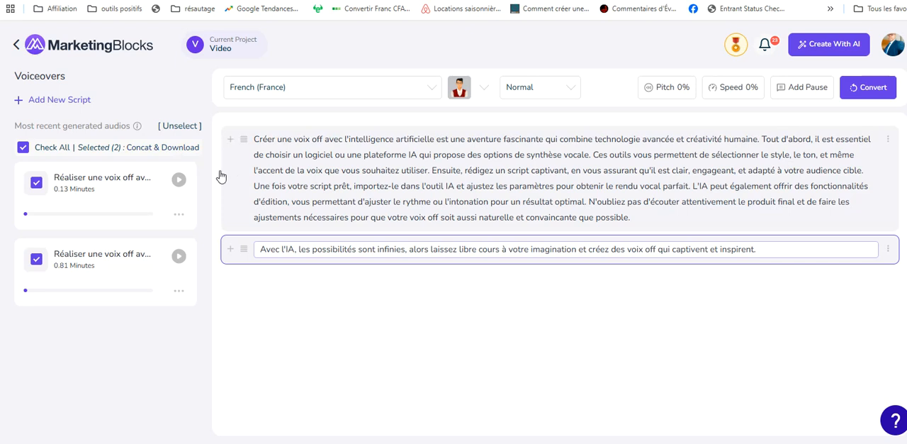
click(171, 147)
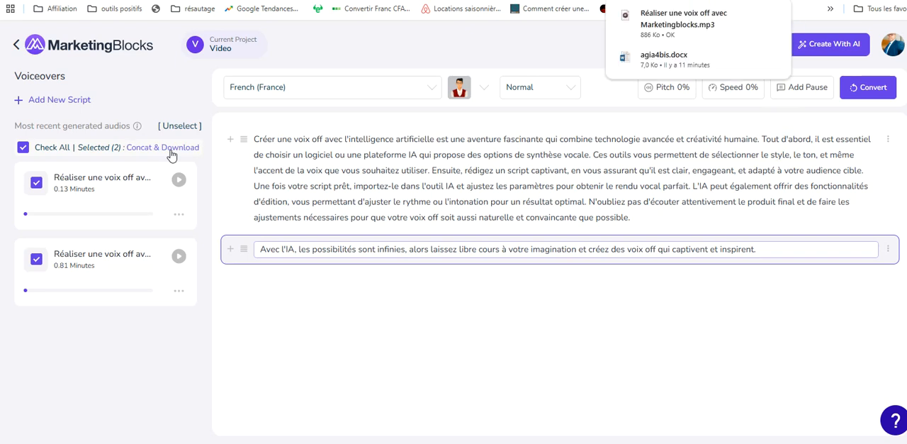
Step: Open the downloaded "Réaliser une voix off avec Marketingblocks.mp3" in the music player, pause it and close the player
click(700, 29)
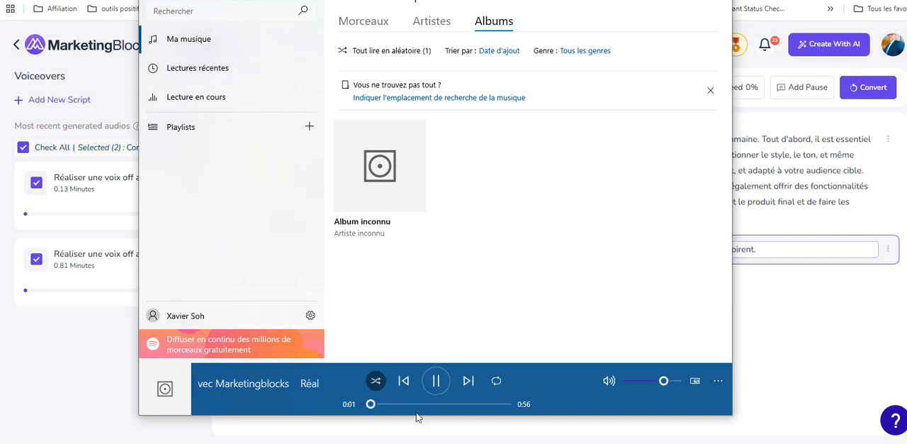
click(435, 381)
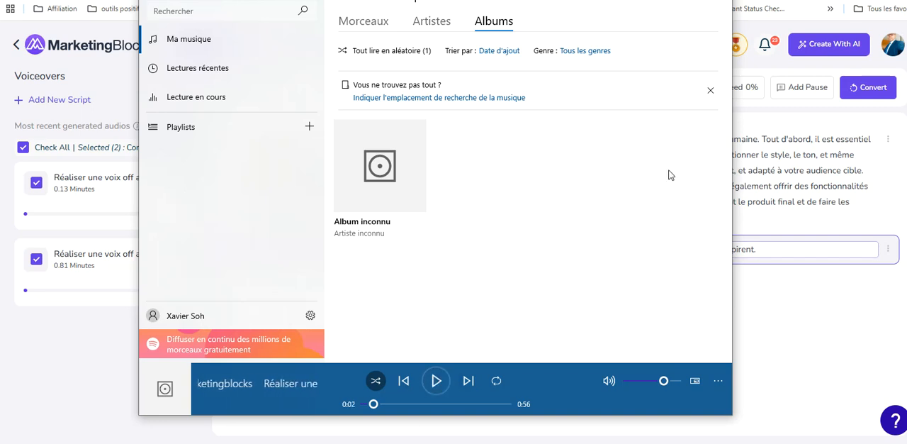
drag(518, 0, 457, 36)
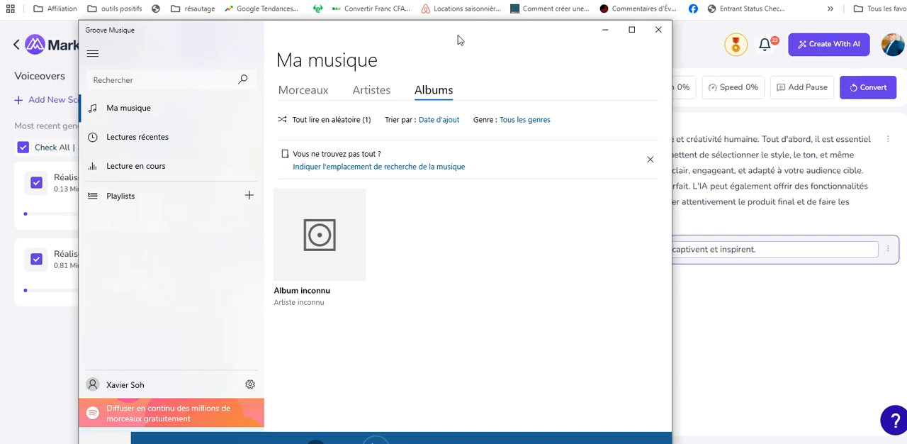
click(659, 32)
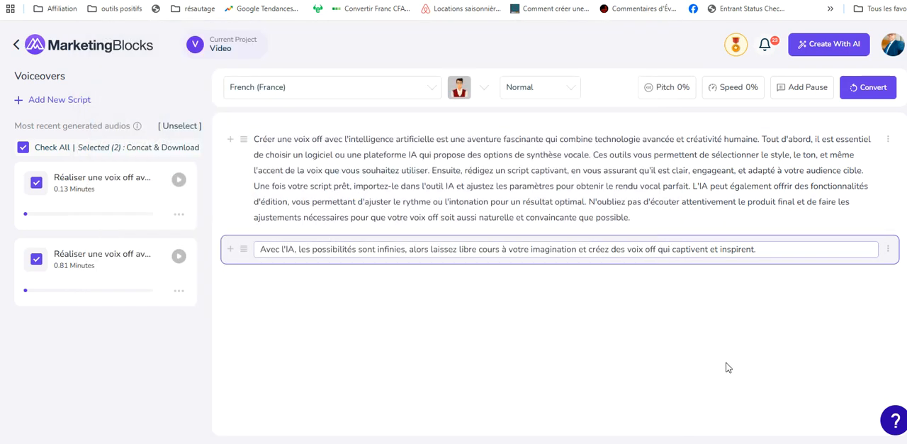